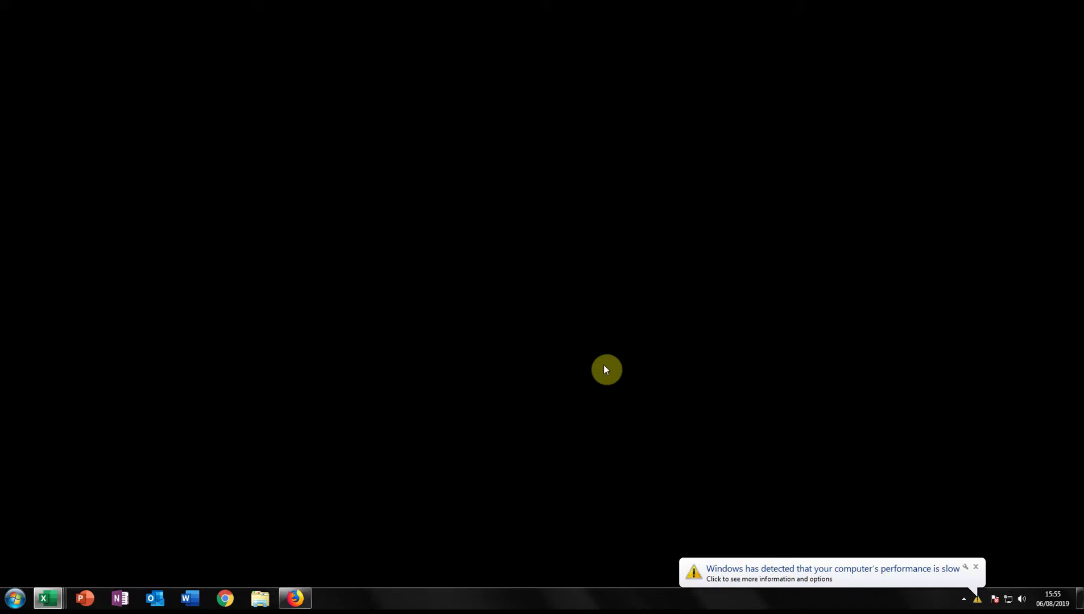
Restore the Firefox window showing the QuickBooks Online sample company dashboard
click(294, 599)
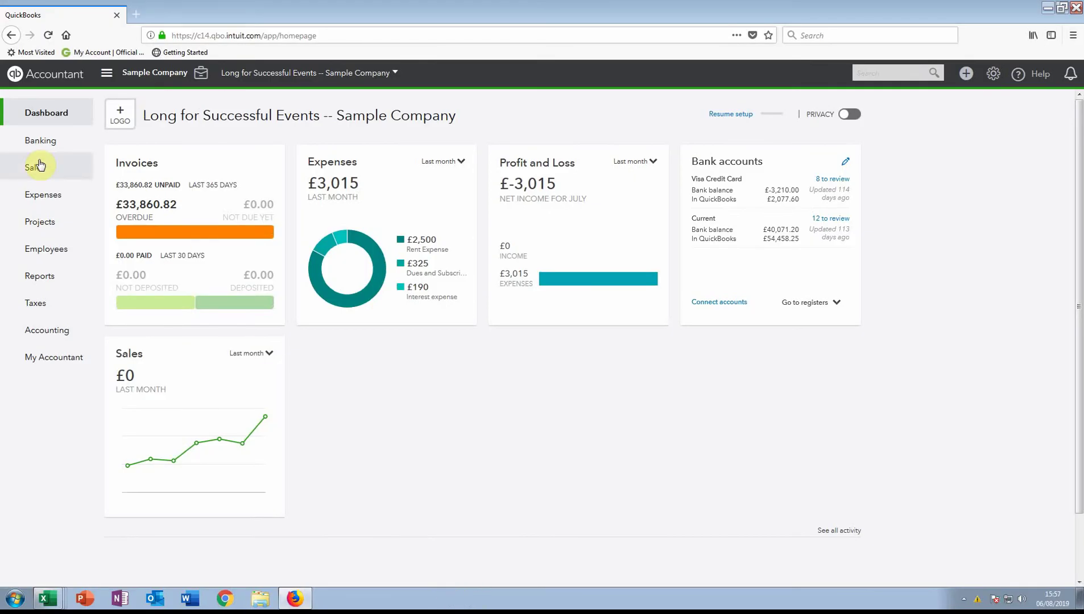
mouse_move(36, 173)
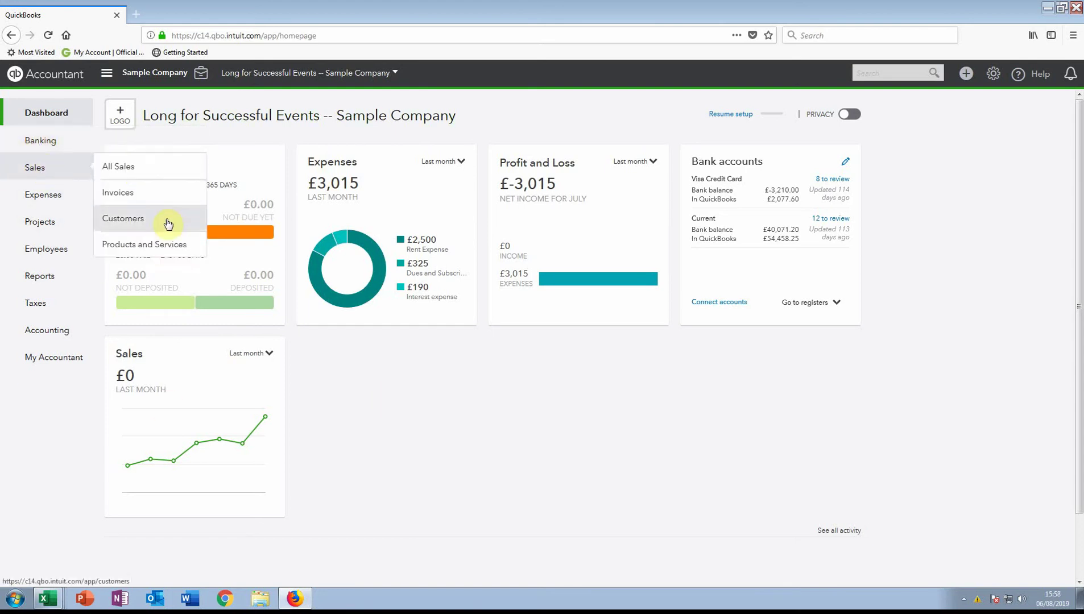
Add a customer with company and display name 'ABC Construction' and save it
click(150, 222)
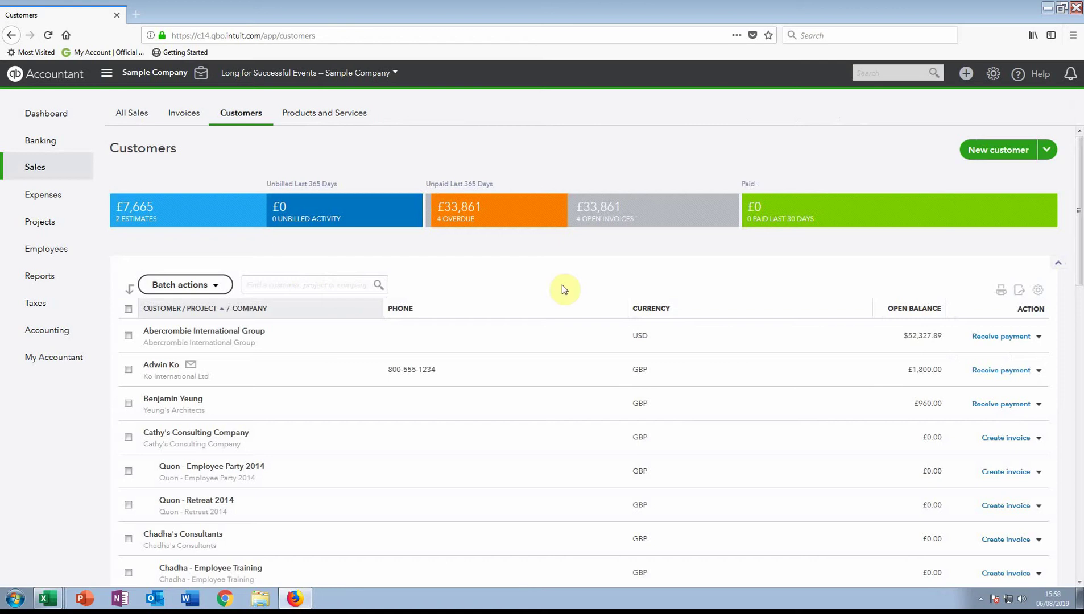
click(1008, 158)
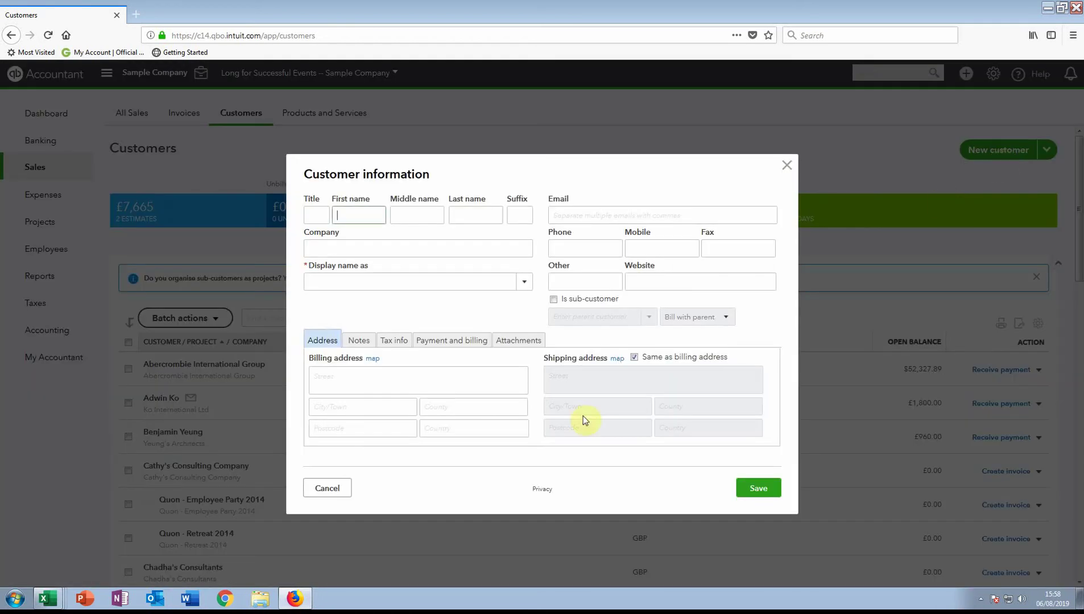
click(368, 248)
text(ABC)
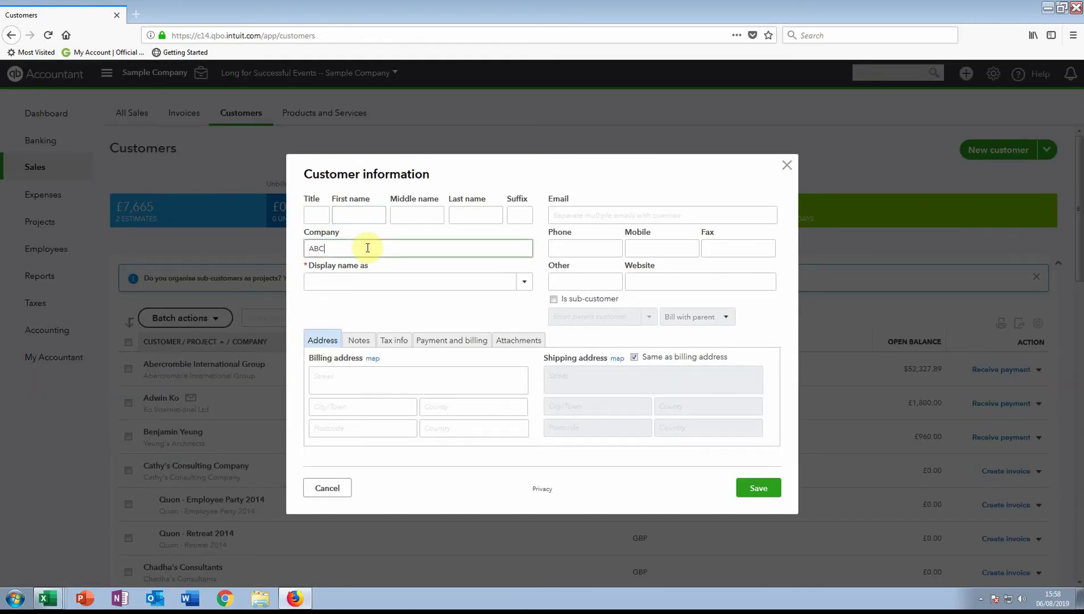
text( Construction)
click(399, 281)
click(757, 487)
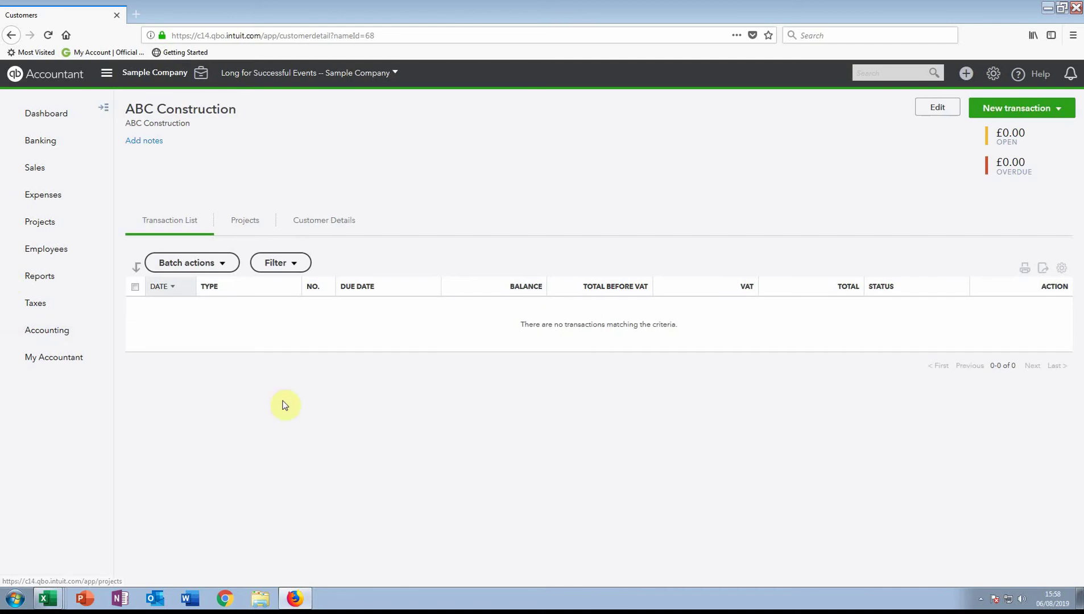
Start a new invoice for ABC Construction
click(1053, 108)
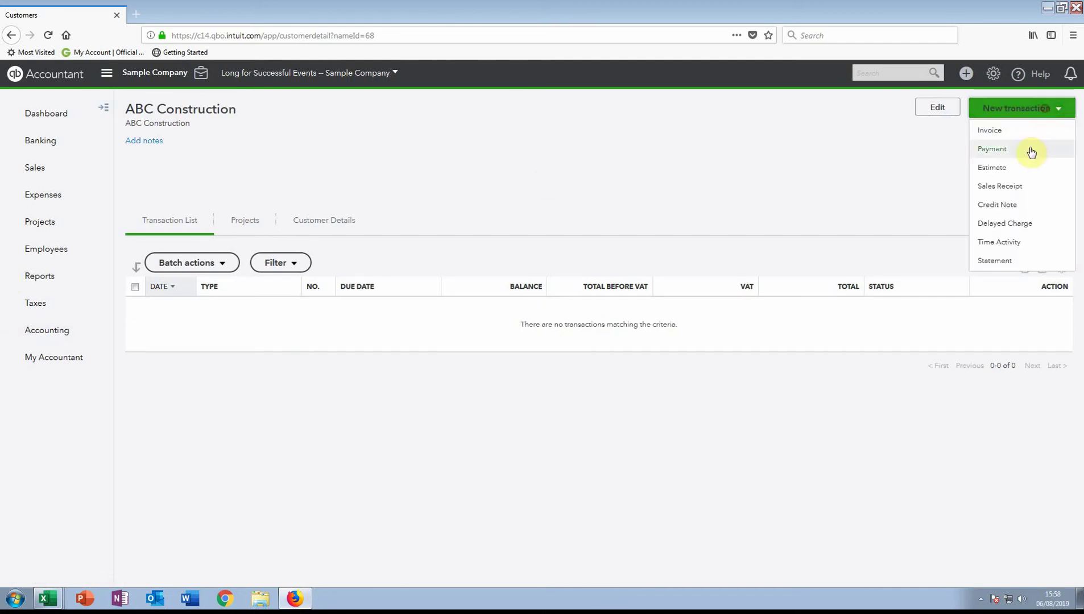
click(999, 130)
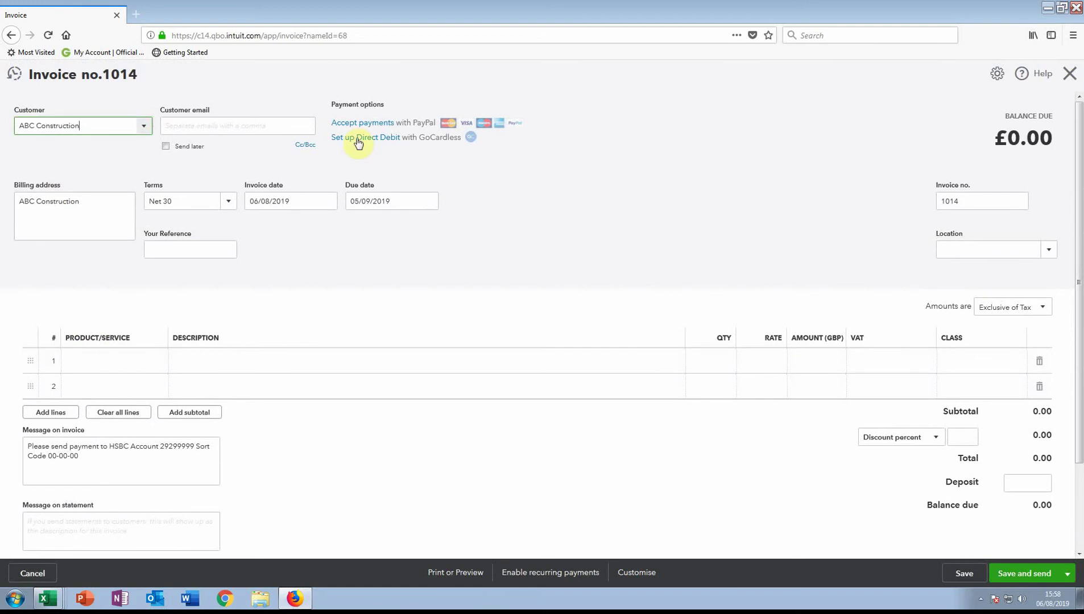
click(185, 123)
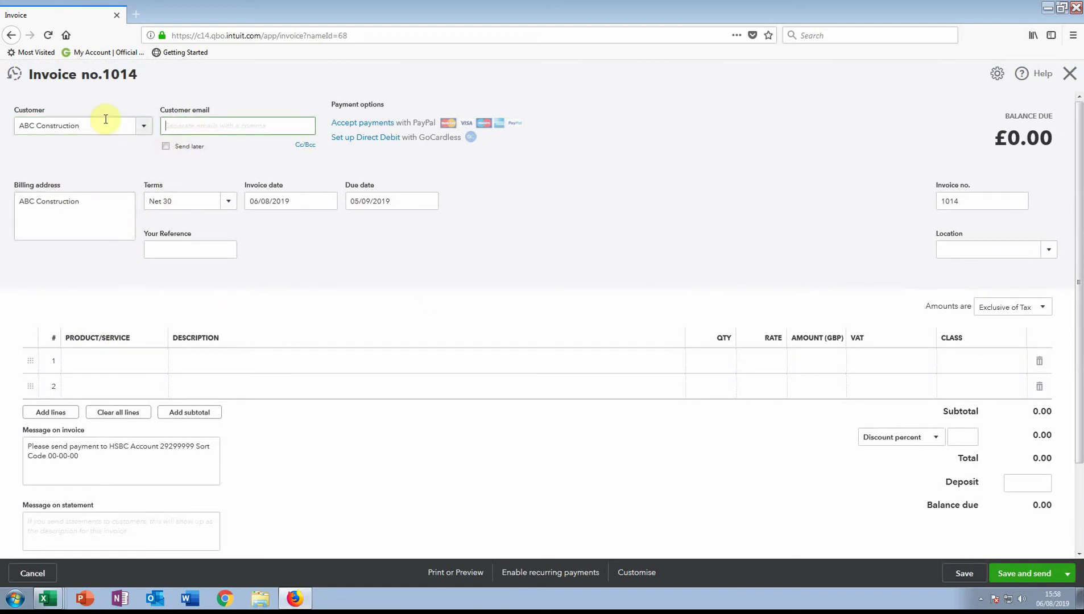
Add a Gold party line at rate 1,000 and save invoice 1014
click(126, 360)
text(da)
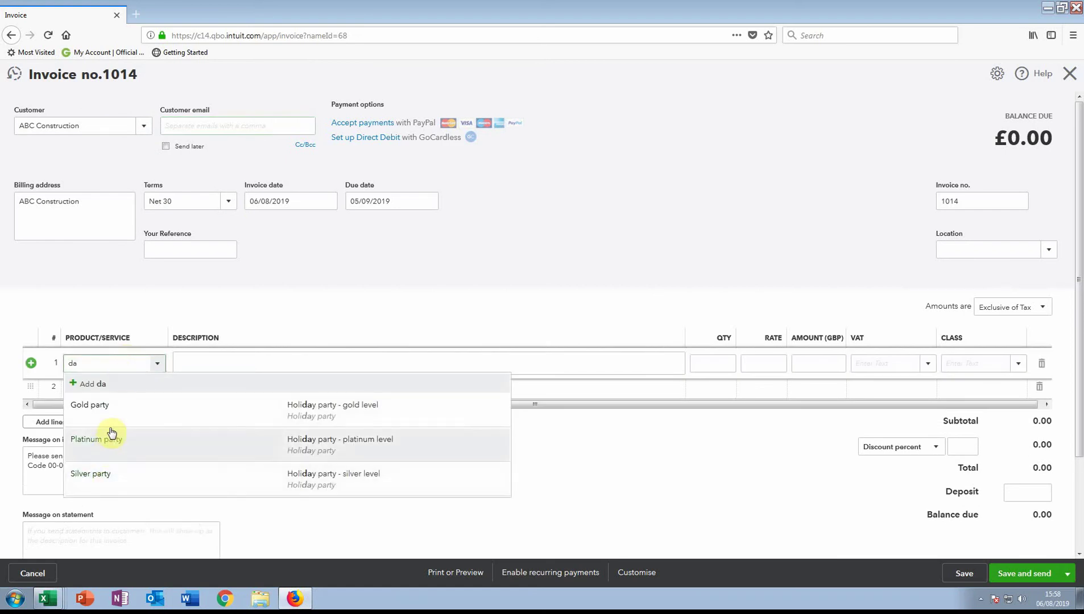
click(113, 410)
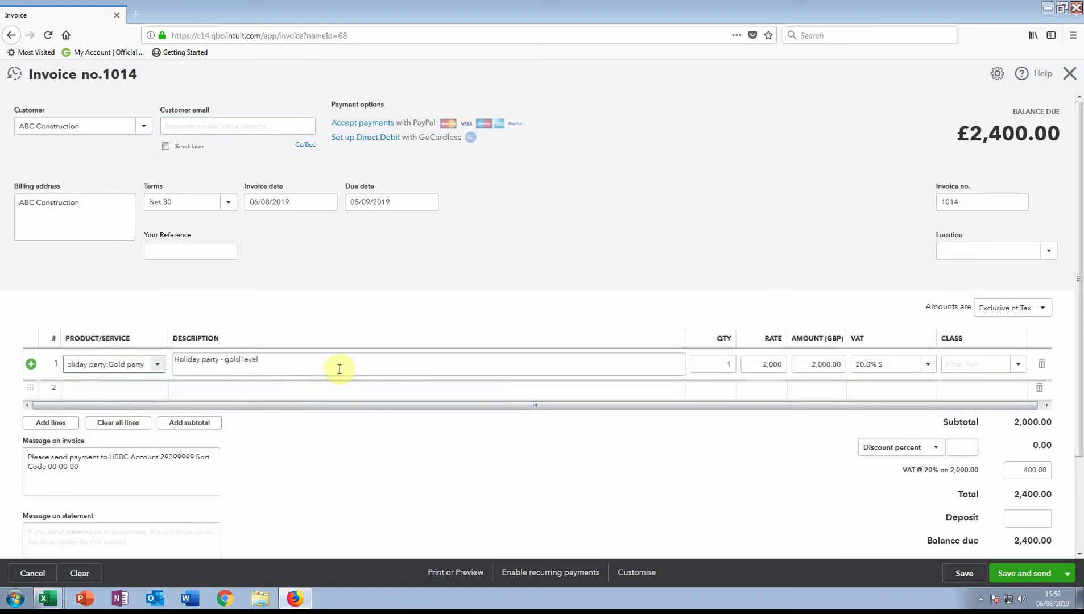
click(771, 367)
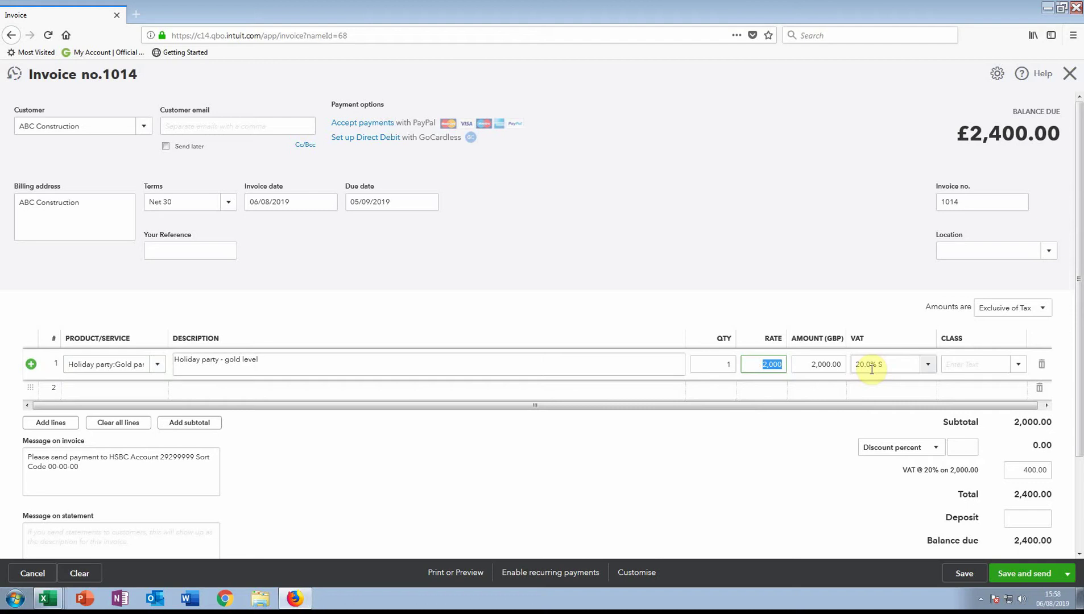
text(1000)
key(Tab)
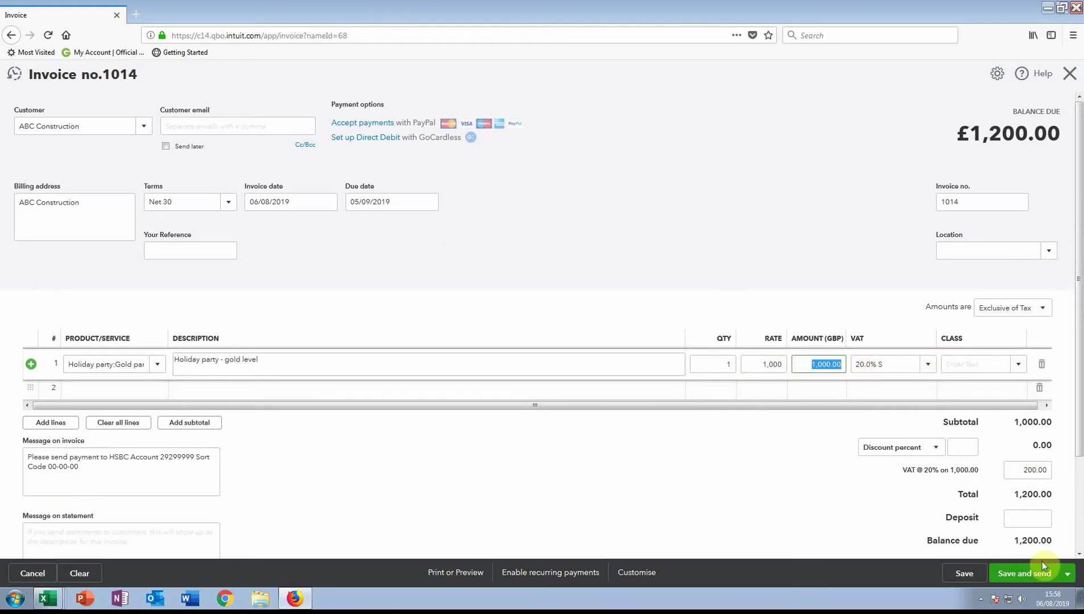
click(968, 575)
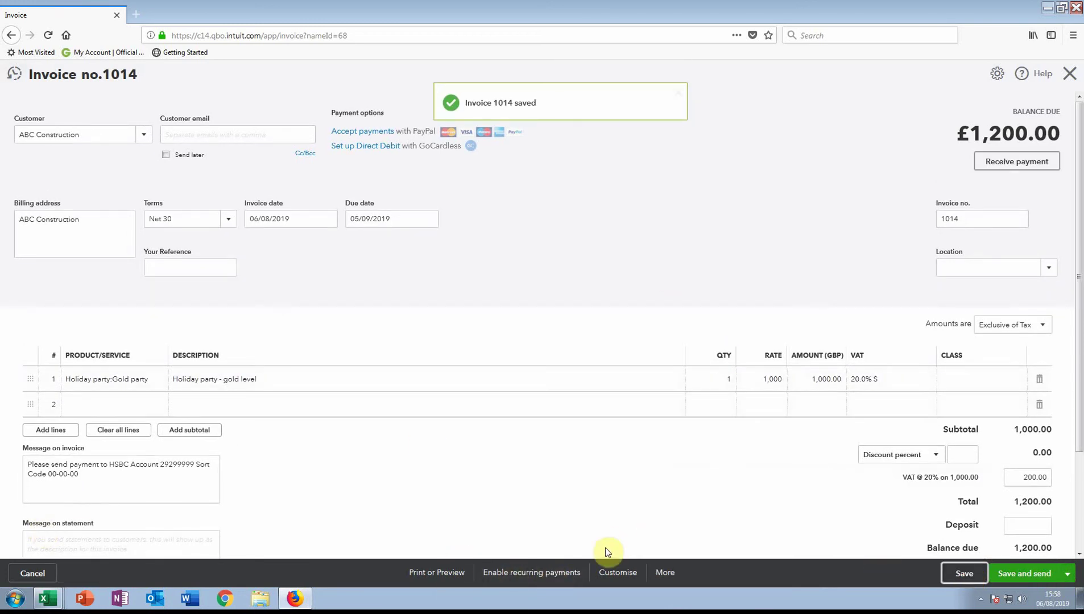
Turn the invoice into a Scheduled recurring template, created 3 days in advance
click(525, 583)
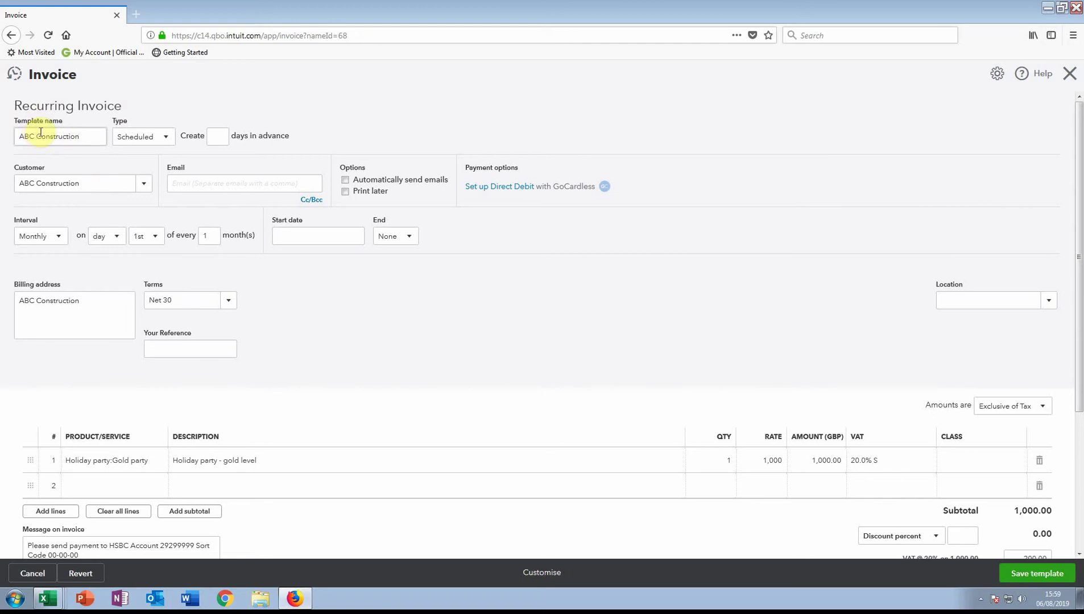
click(155, 138)
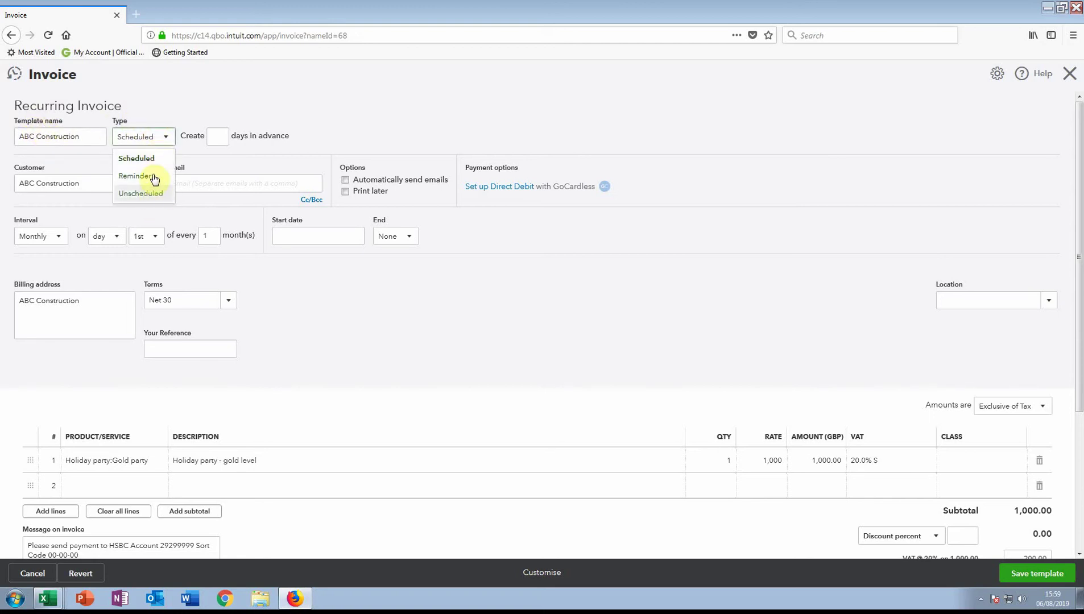
click(147, 158)
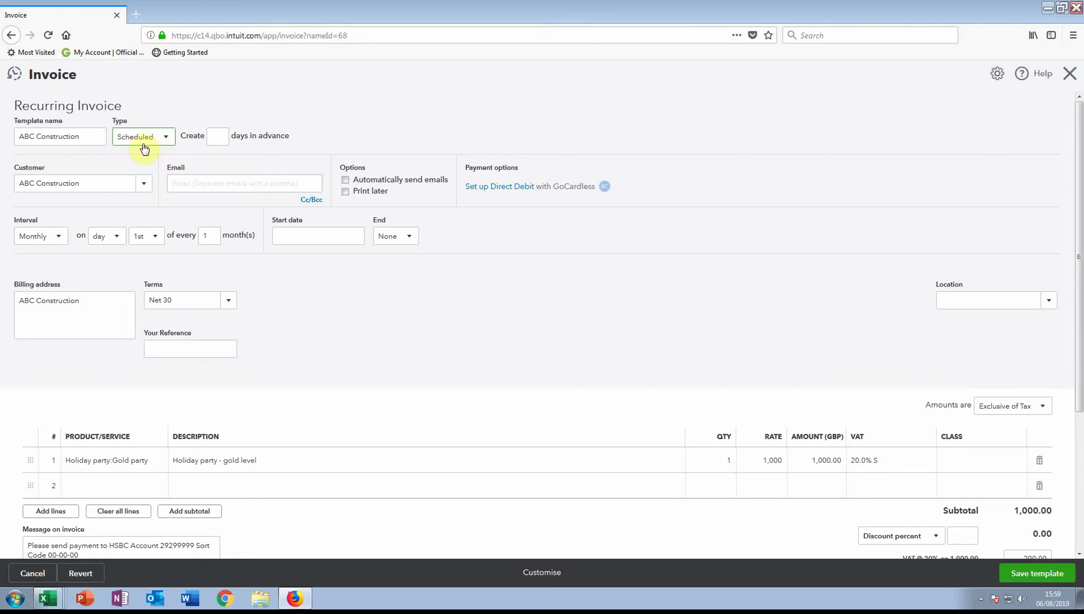
click(218, 137)
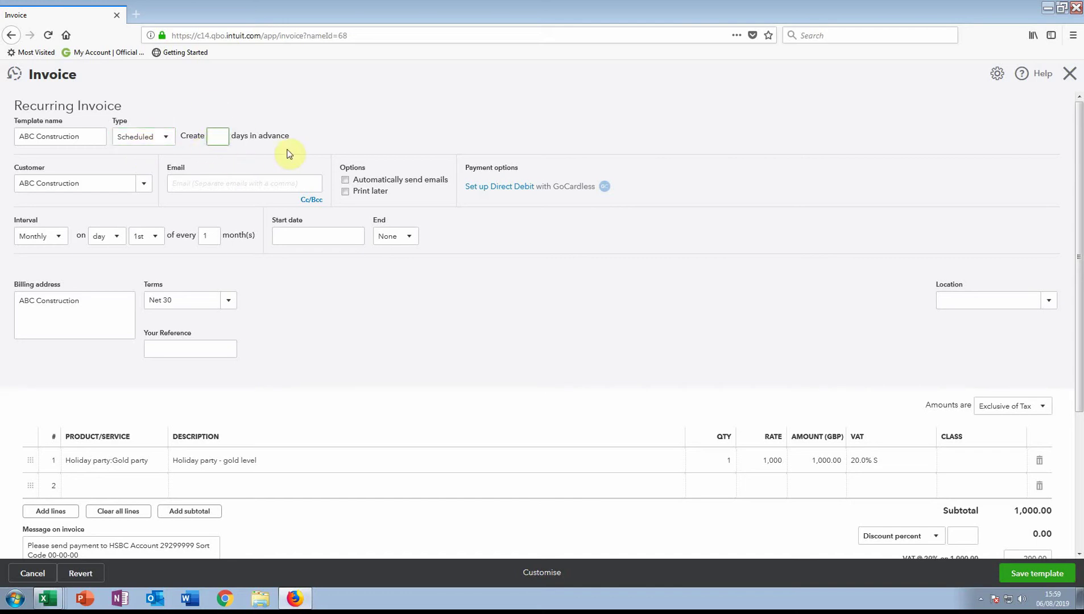
text(3)
Tick 'Automatically send emails' for the recurring invoice
click(346, 180)
click(51, 237)
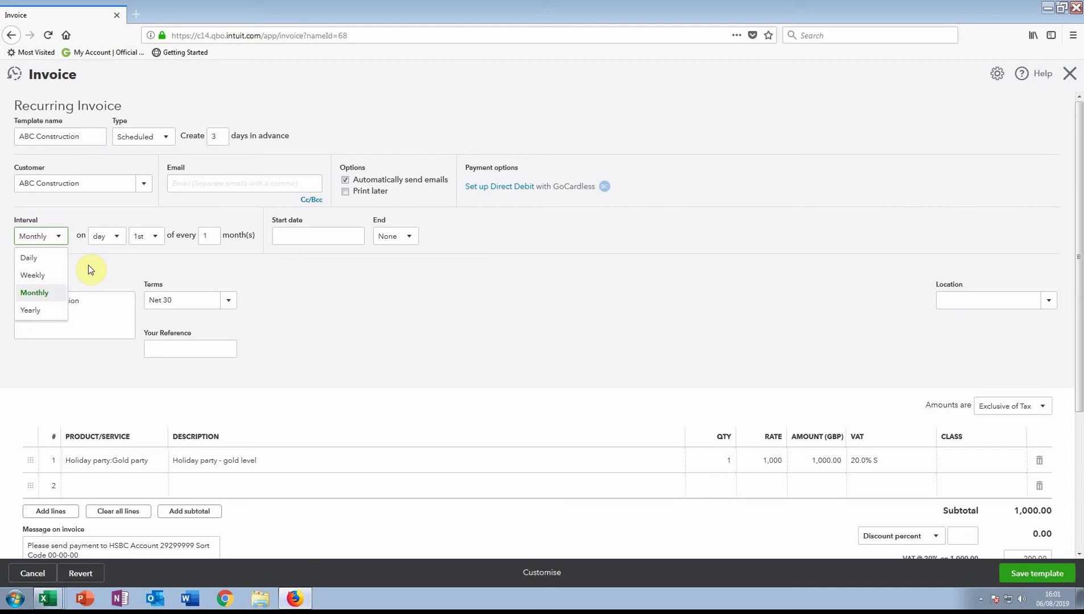
click(35, 294)
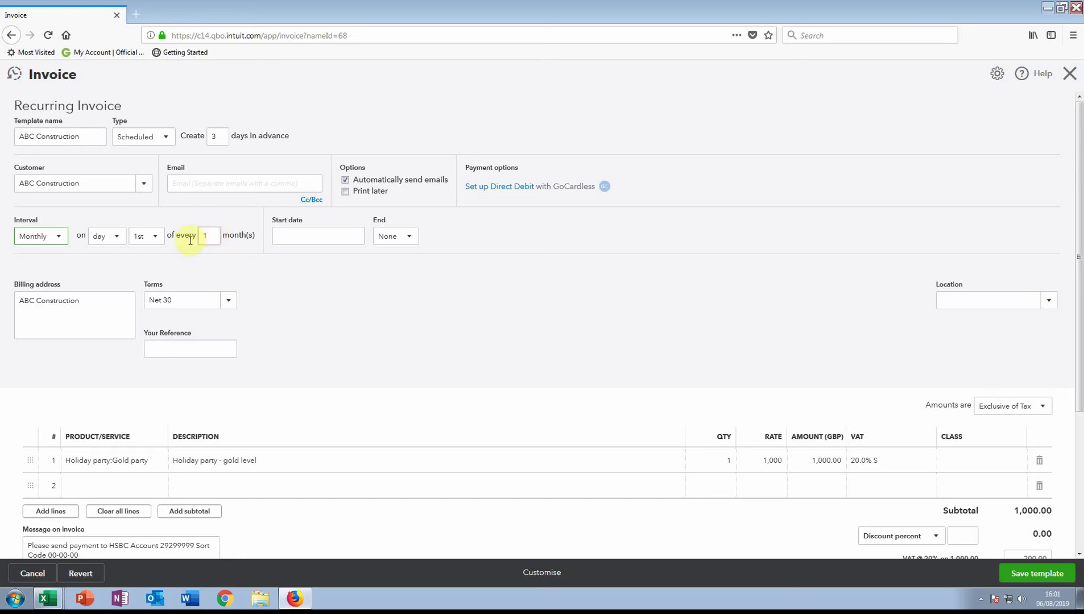
click(153, 236)
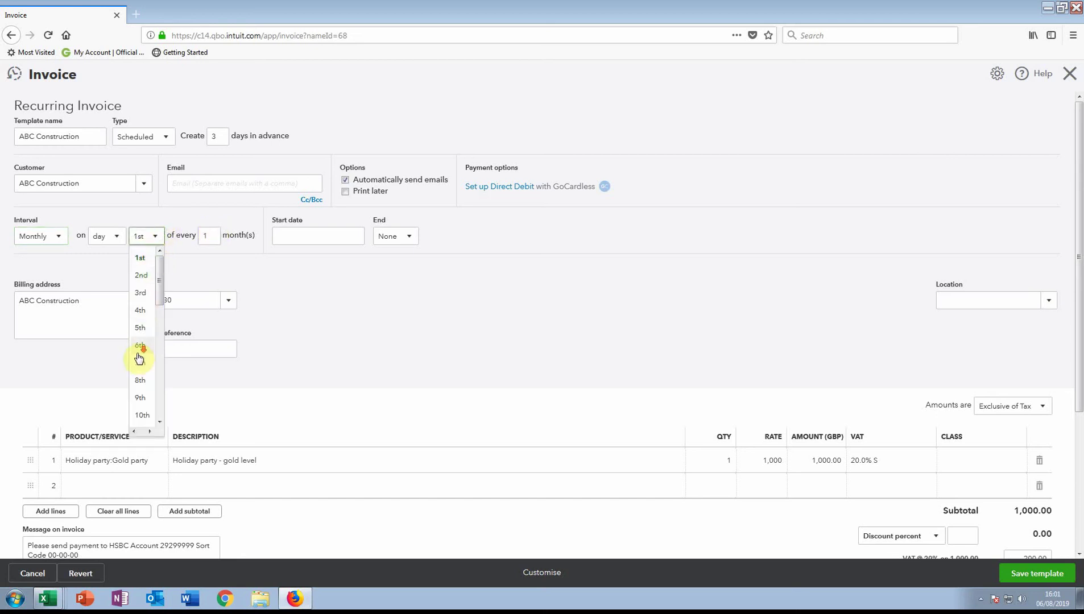
scroll(144, 357, down, 5)
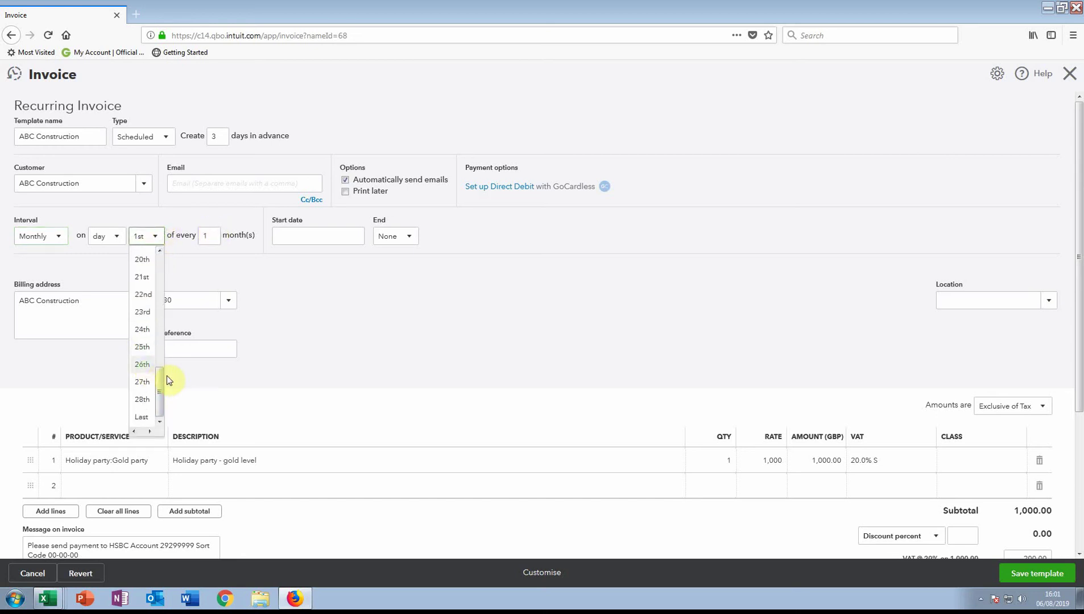
scroll(140, 319, up, 5)
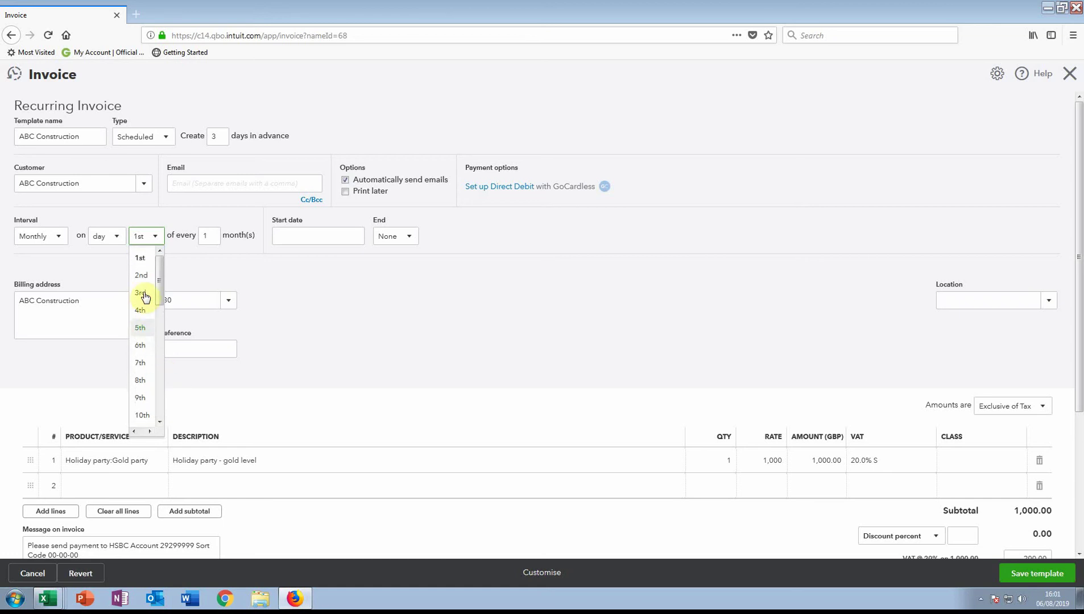
click(144, 265)
click(301, 236)
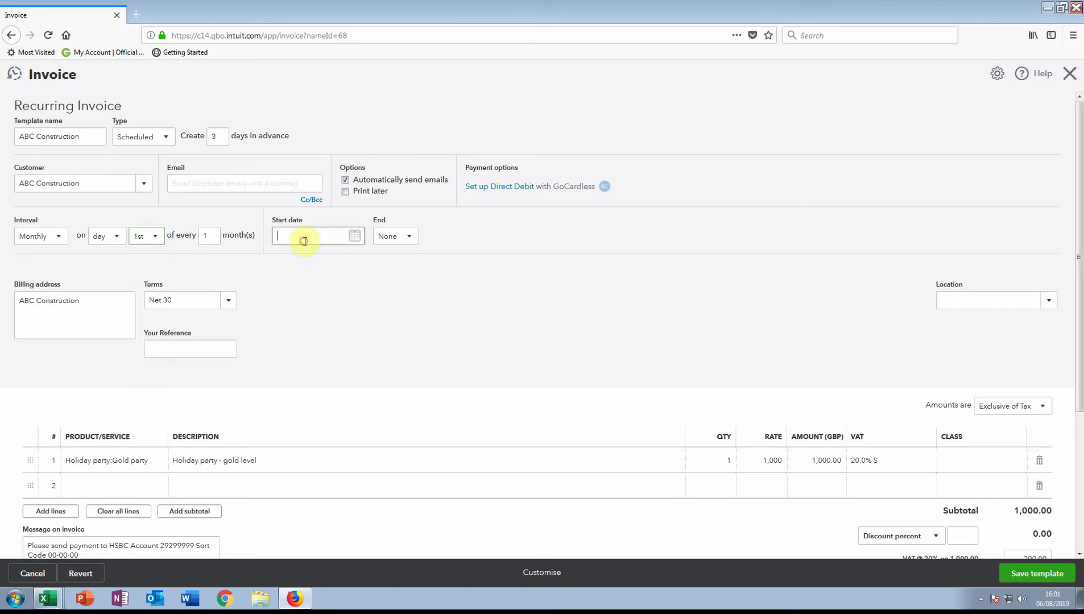
Pick 1 September 2019 as the template's start date from the calendar
click(355, 236)
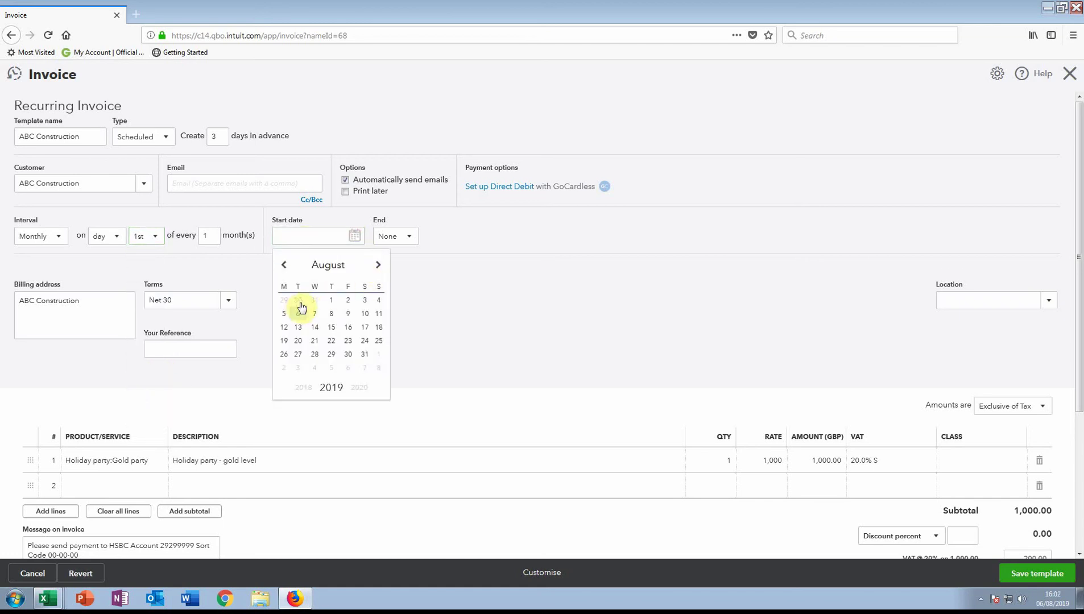
click(378, 265)
click(377, 304)
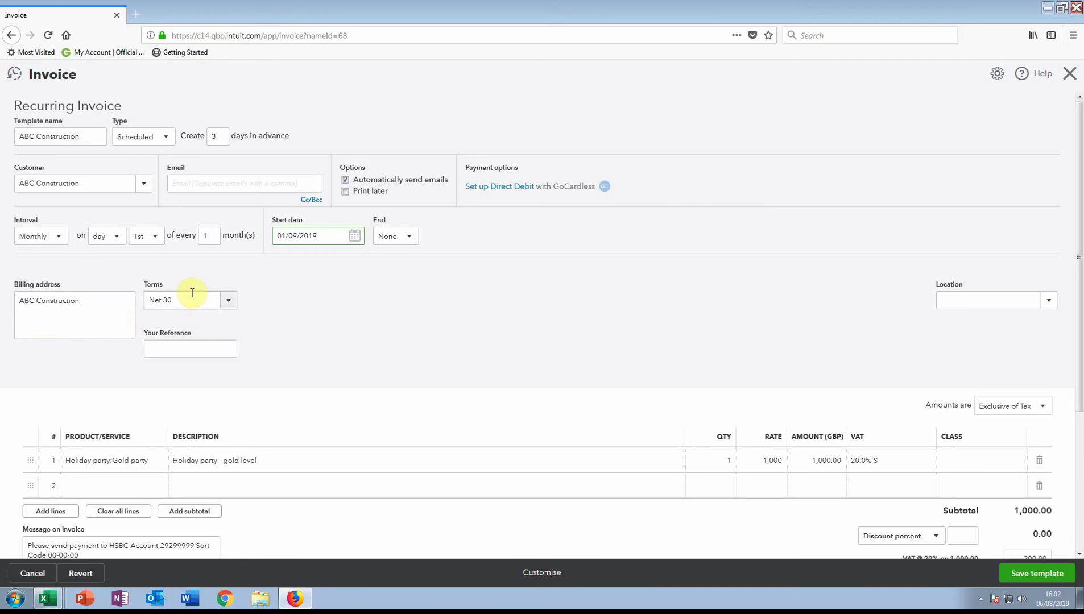
Try saving the template, which fails because the customer email is missing
scroll(421, 399, down, 2)
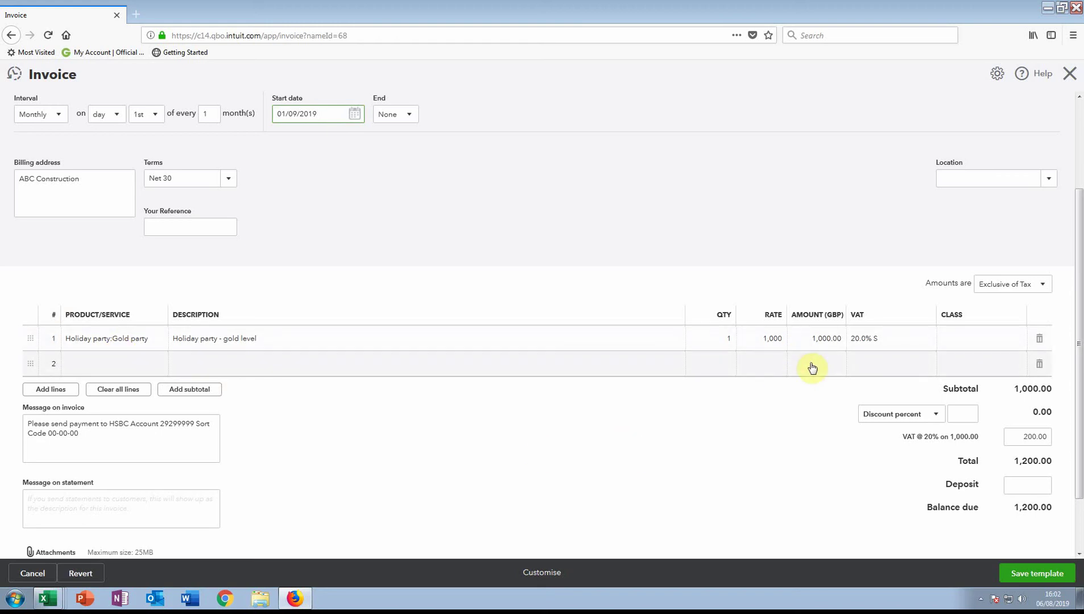
click(1034, 573)
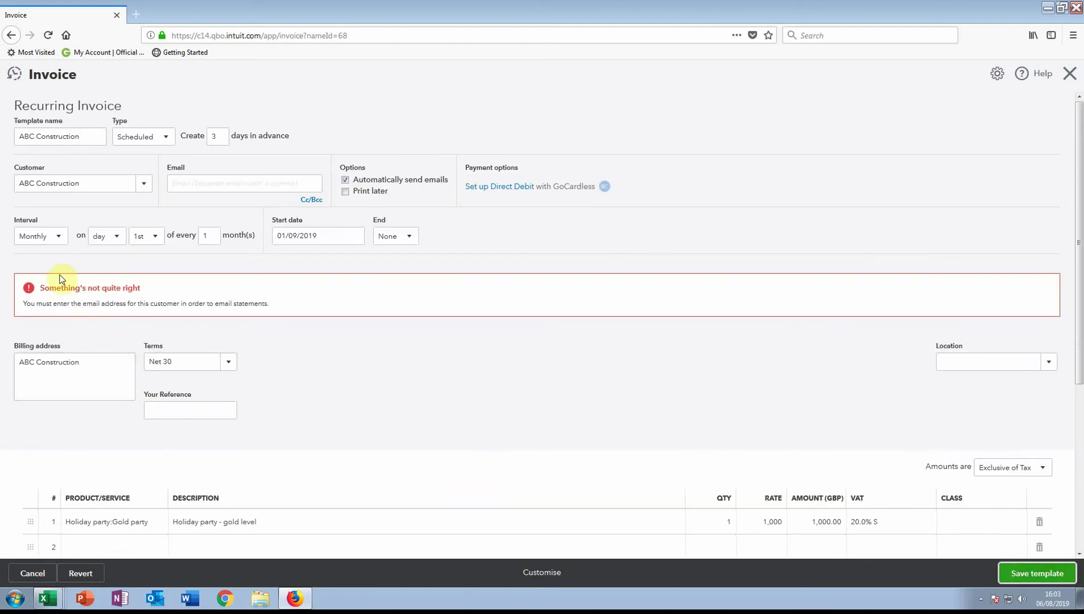
Enter the customer's email address and save the recurring invoice template
click(203, 188)
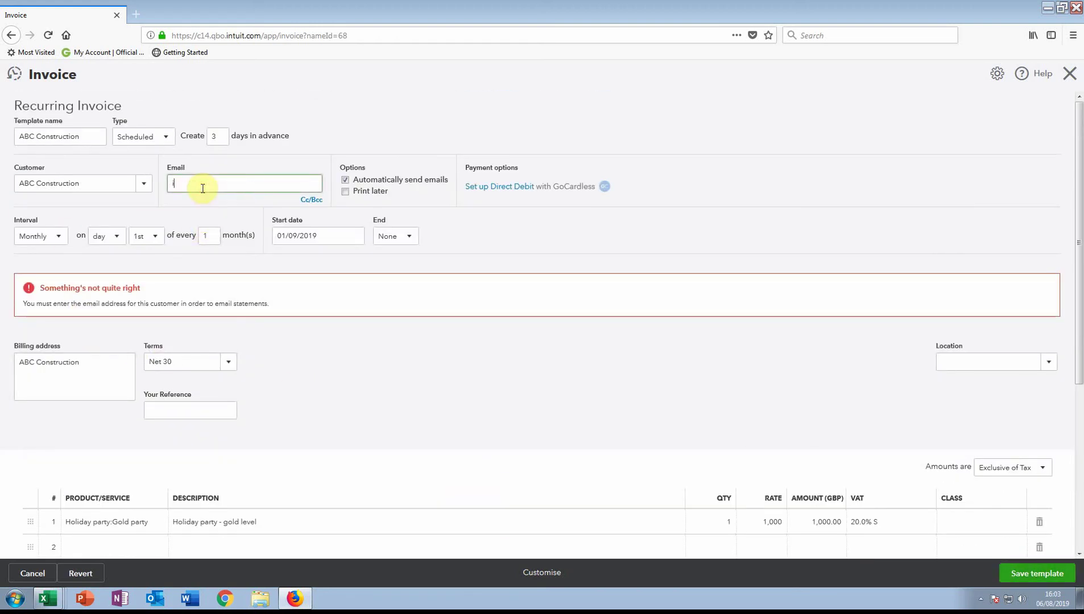
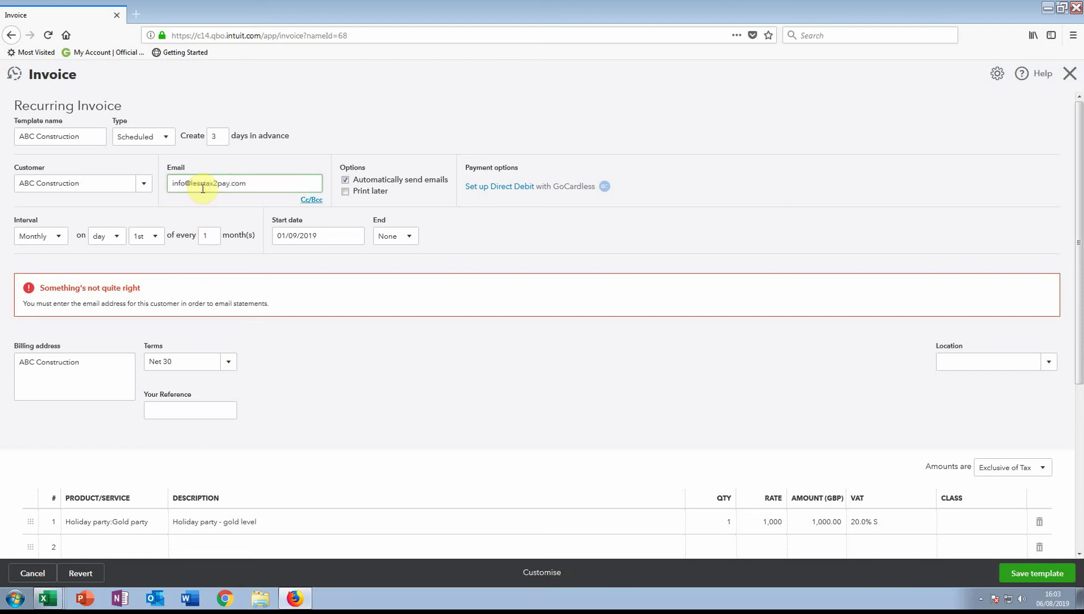
click(479, 316)
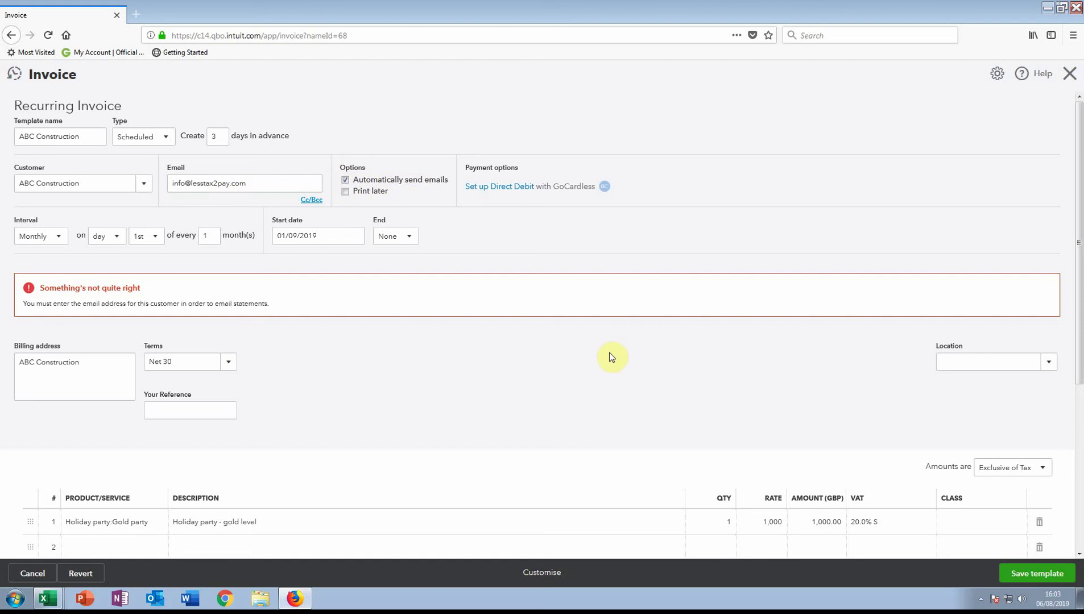
scroll(513, 402, down, 3)
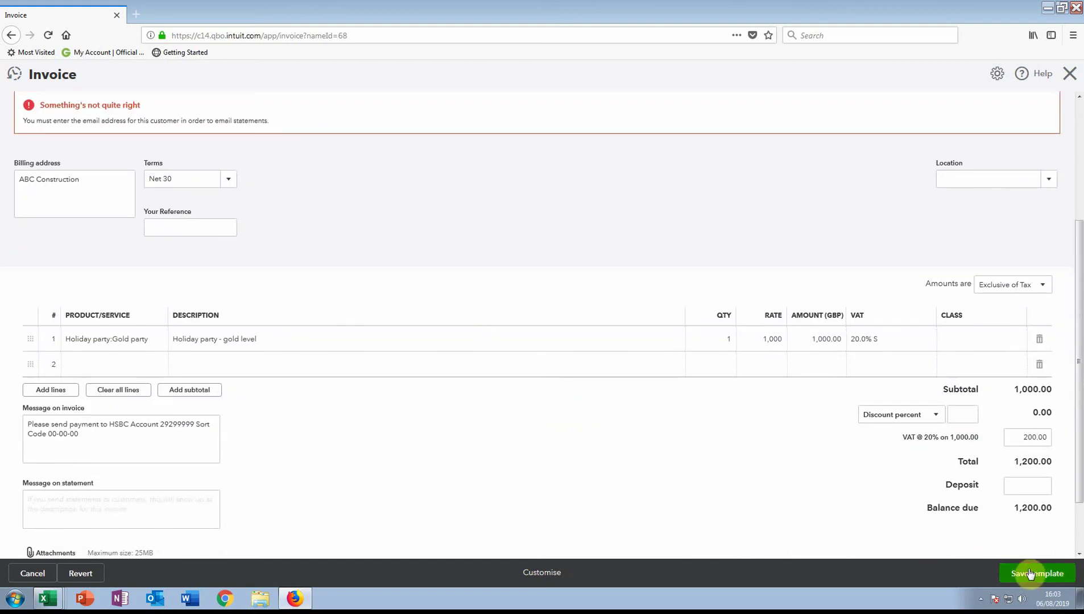
click(1031, 573)
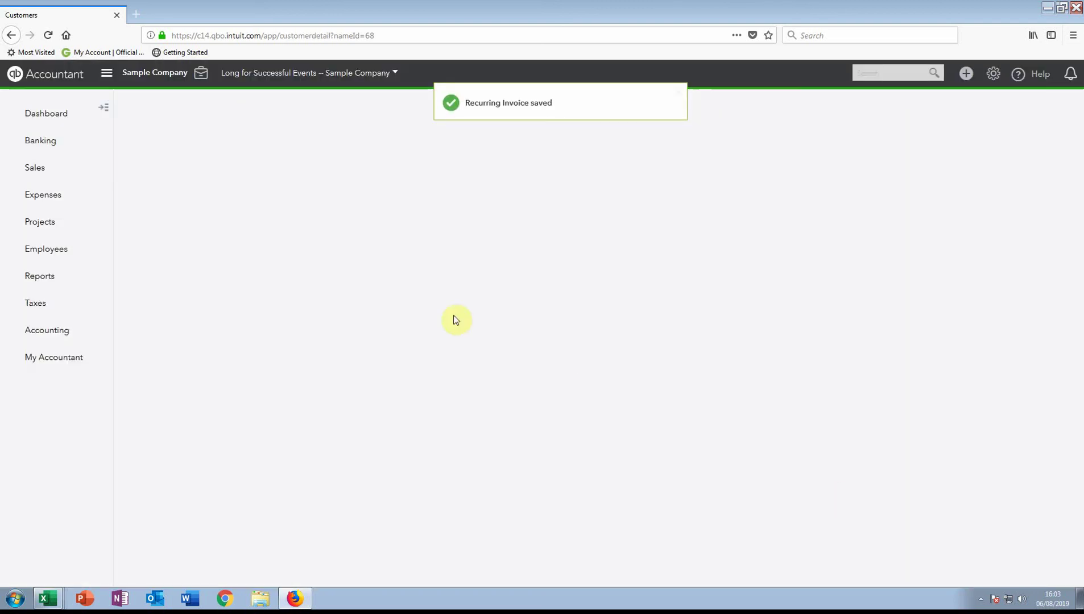